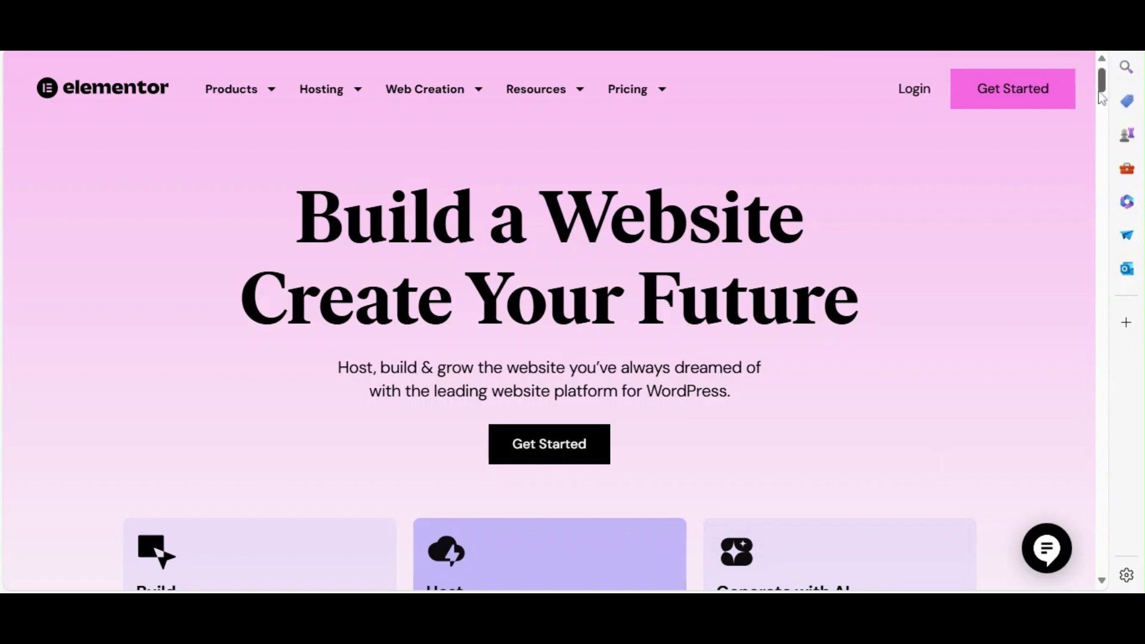
- View the Essential Addons elements list, then search Add Plugins for 'Essential Addons for Elementor'
{"action": "mouse_move", "coordinate": [1105, 89]}
{"action": "left_mouse_down"}
{"action": "mouse_move", "coordinate": [1117, 156]}
{"action": "mouse_move", "coordinate": [1117, 89]}
{"action": "left_mouse_up"}
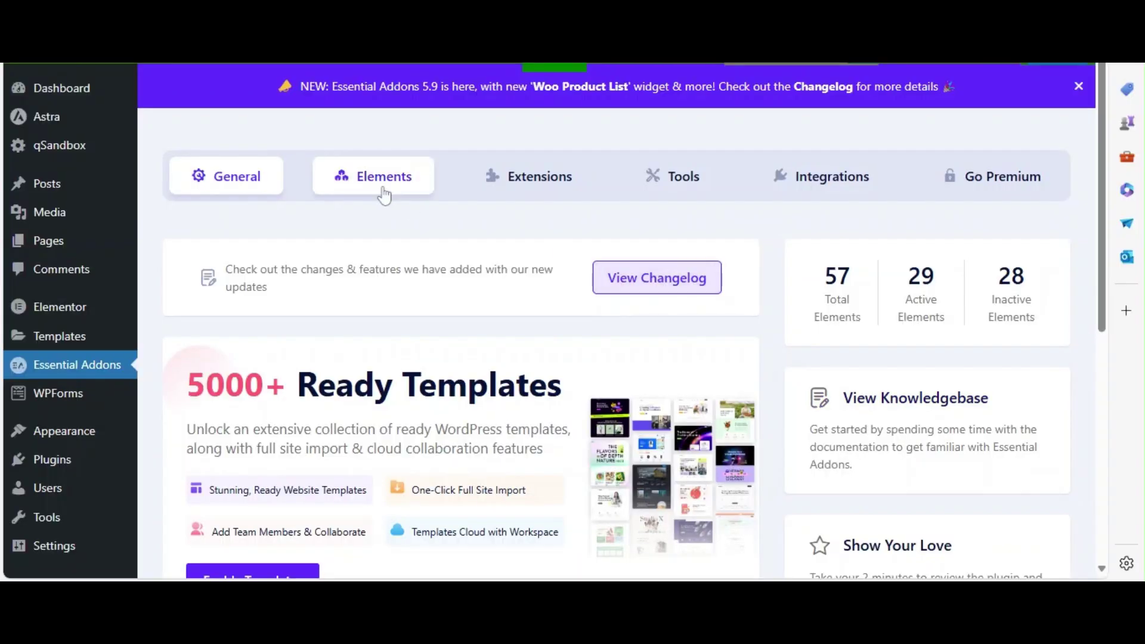
{"action": "left_click", "coordinate": [383, 176]}
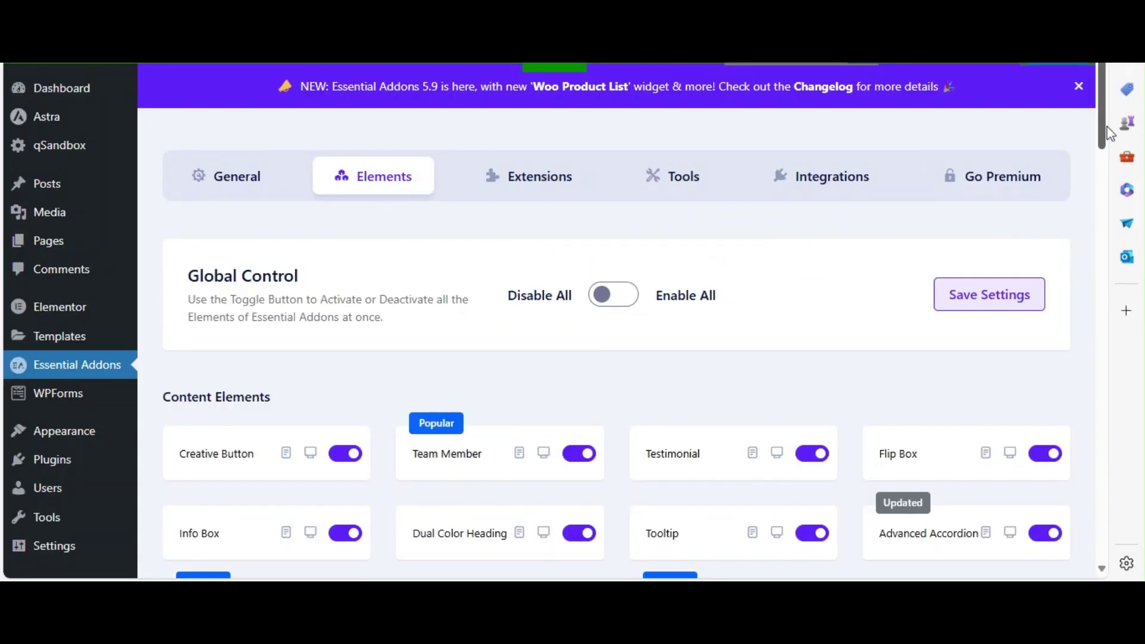
{"action": "mouse_move", "coordinate": [1102, 126]}
{"action": "left_mouse_down"}
{"action": "mouse_move", "coordinate": [1102, 543]}
{"action": "mouse_move", "coordinate": [1102, 107]}
{"action": "left_mouse_up"}
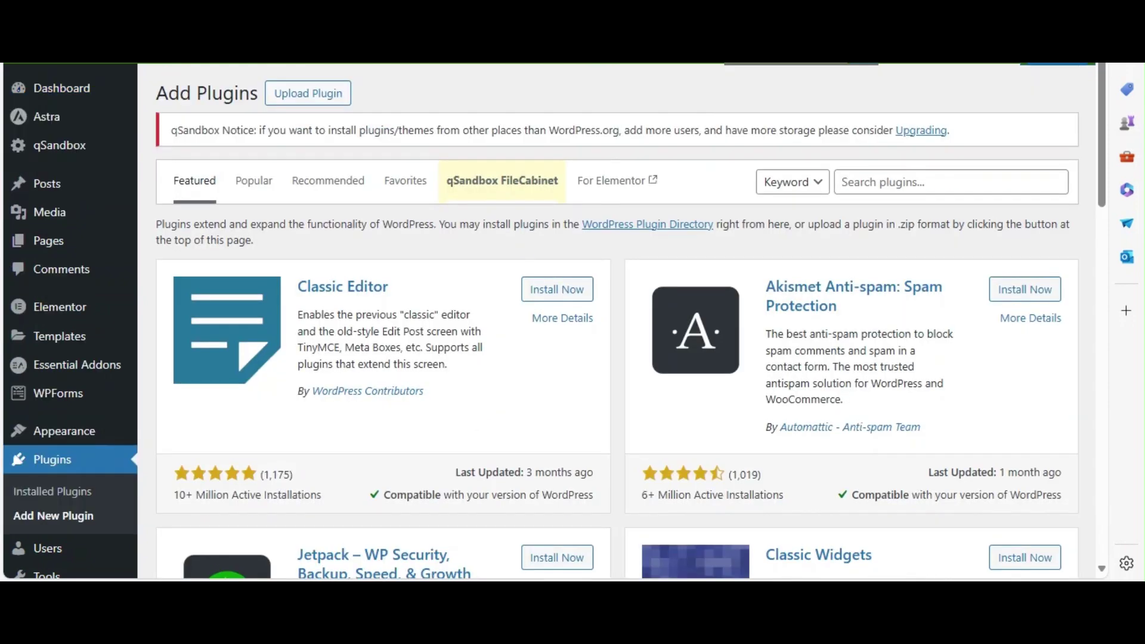
{"action": "left_click", "coordinate": [951, 182]}
{"action": "type", "text": "Essential Addons for Elementor"}
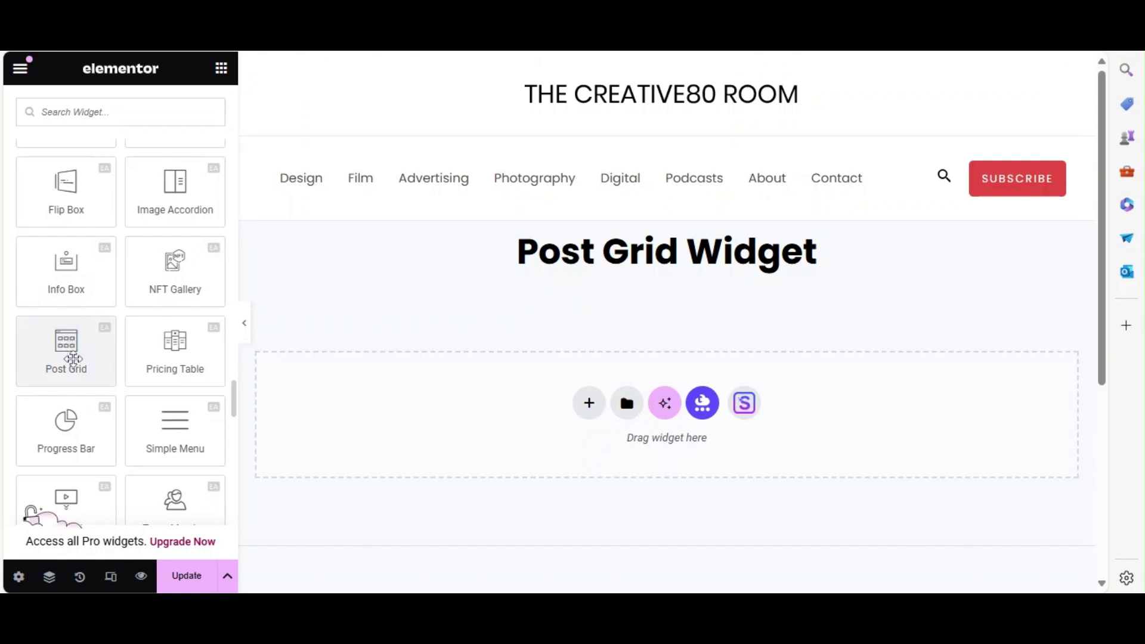
- Place two Post Grid widgets under the Post Grid Widget heading, collapsing the first's Query settings
{"action": "left_click_drag", "start_coordinate": [73, 358], "coordinate": [703, 265]}
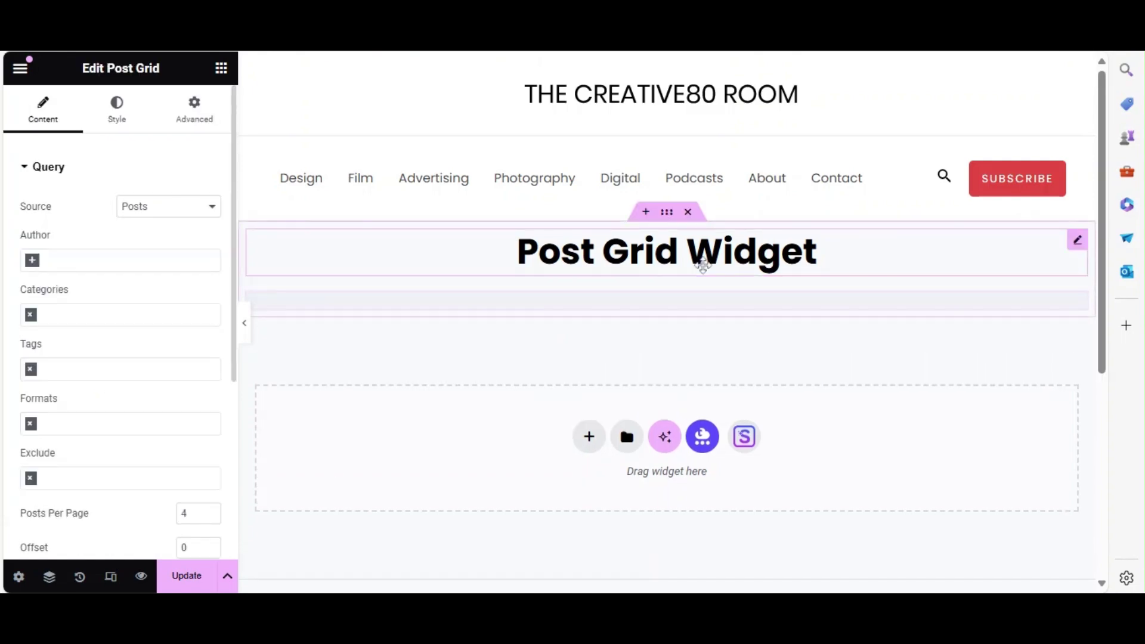
{"action": "scroll", "coordinate": [1085, 281], "scroll_direction": "down", "scroll_amount": 3}
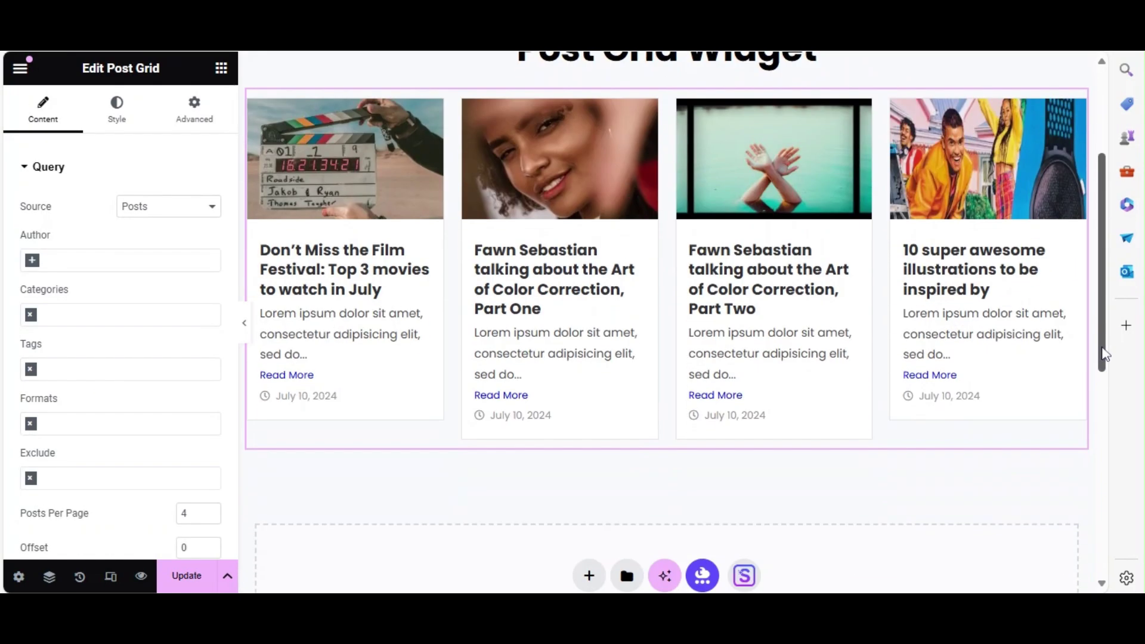
{"action": "scroll", "coordinate": [1091, 283], "scroll_direction": "up", "scroll_amount": 2}
{"action": "scroll", "coordinate": [1091, 283], "scroll_direction": "down", "scroll_amount": 1}
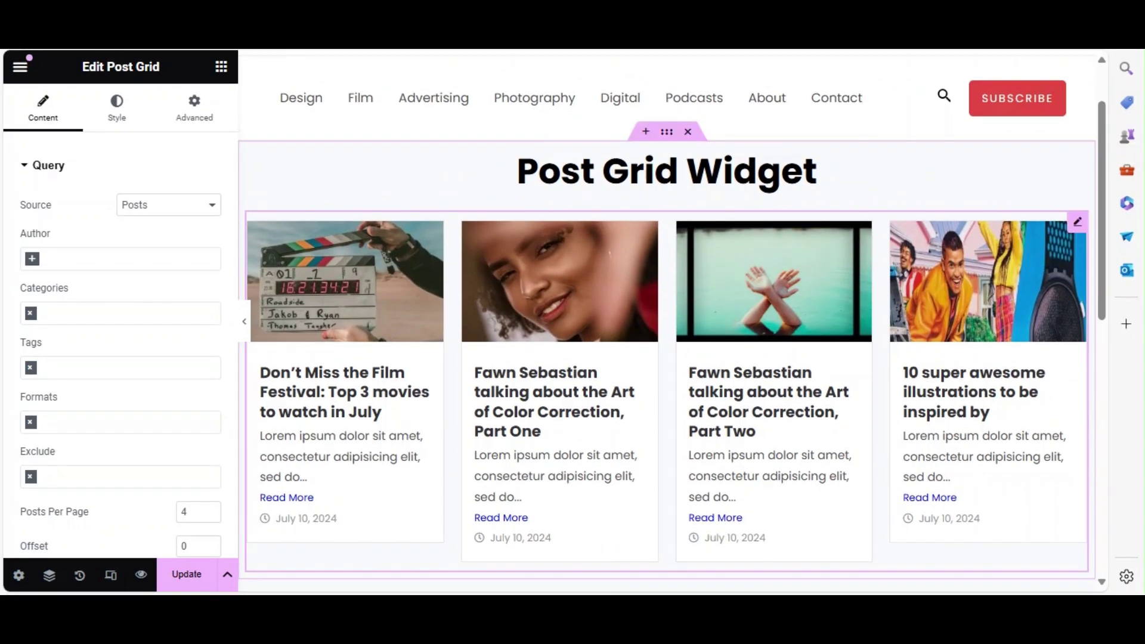
{"action": "left_click", "coordinate": [41, 172]}
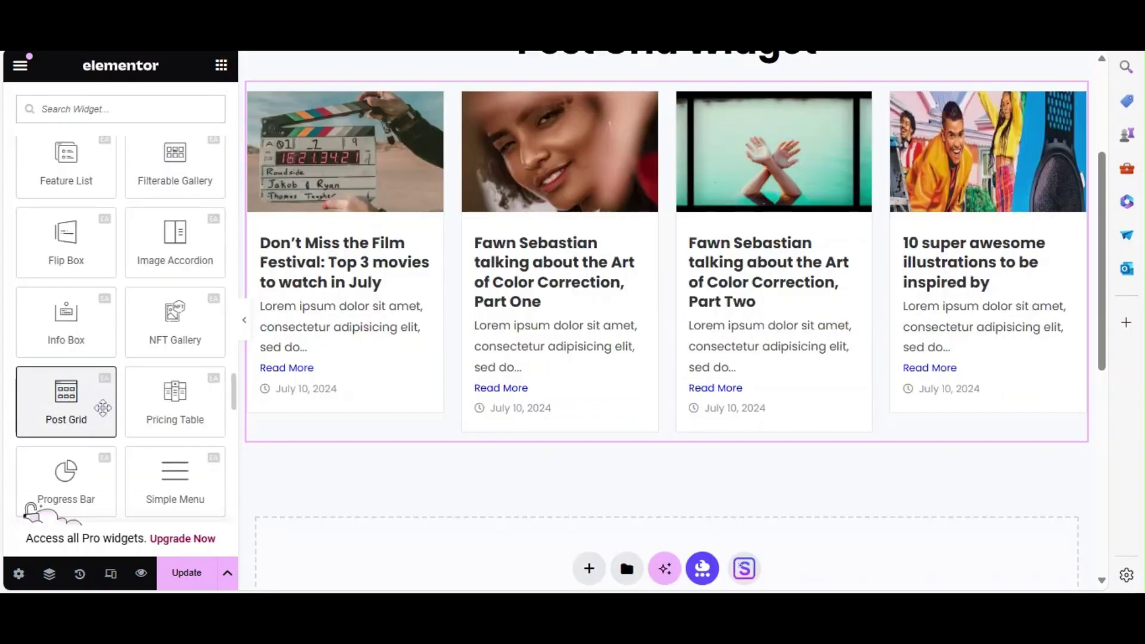
{"action": "left_click_drag", "start_coordinate": [103, 408], "coordinate": [514, 435]}
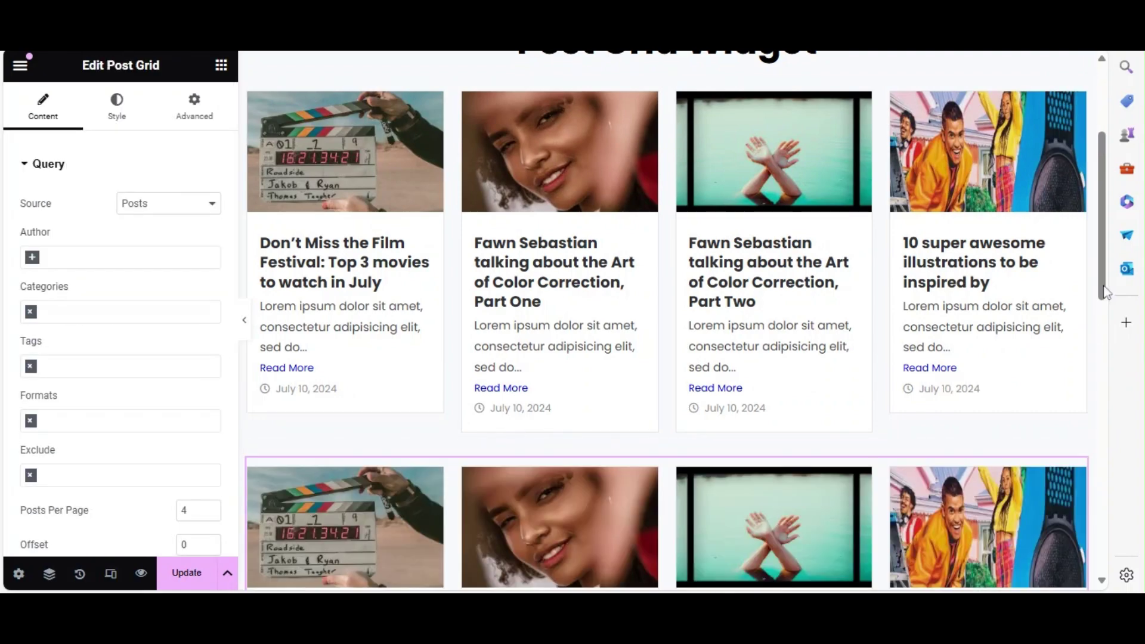
{"action": "mouse_move", "coordinate": [1104, 292]}
{"action": "left_mouse_down"}
{"action": "mouse_move", "coordinate": [1105, 382]}
{"action": "mouse_move", "coordinate": [1103, 313]}
{"action": "left_mouse_up"}
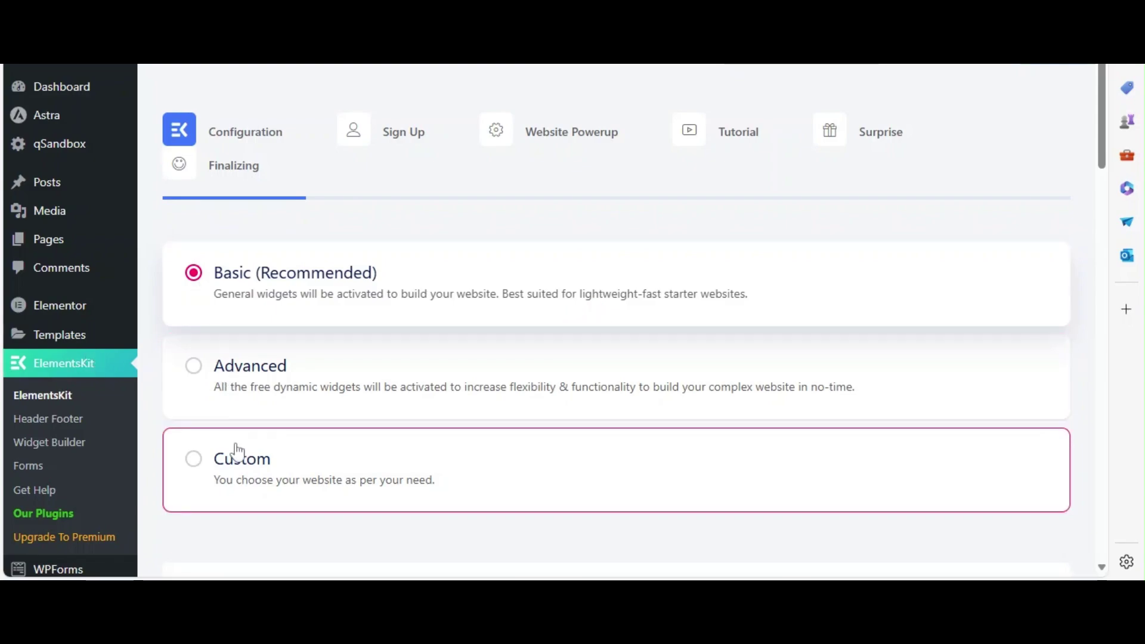
- Search the Add Plugins directory for ElementsKit
{"action": "left_click_drag", "start_coordinate": [1101, 119], "coordinate": [1080, 143]}
{"action": "scroll", "coordinate": [648, 516], "scroll_direction": "up", "scroll_amount": 1}
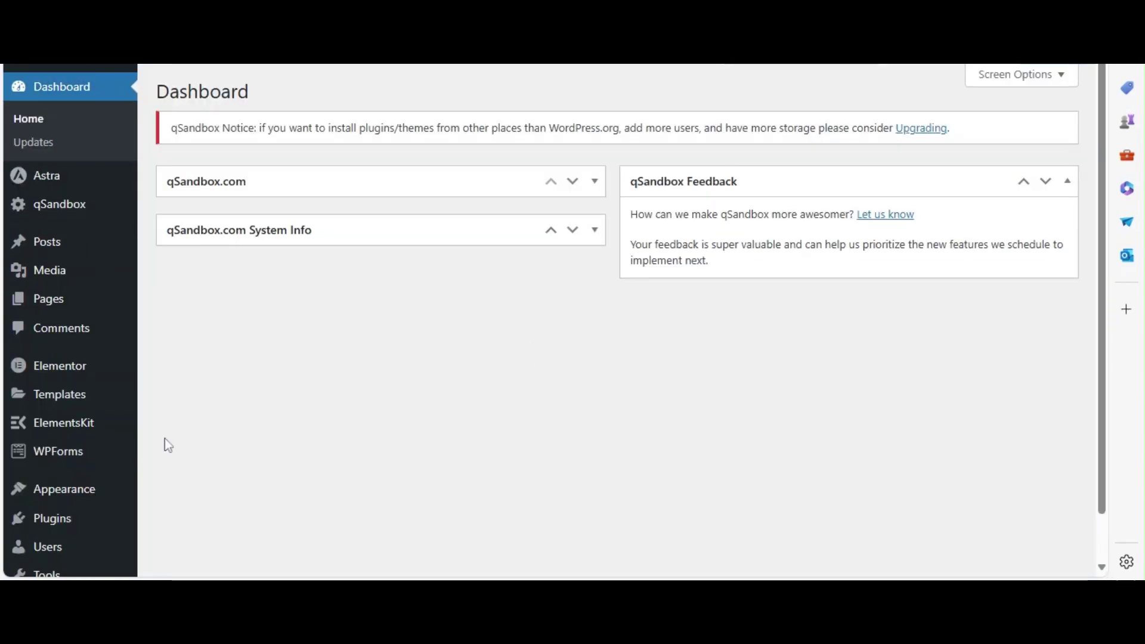
{"action": "mouse_move", "coordinate": [114, 518]}
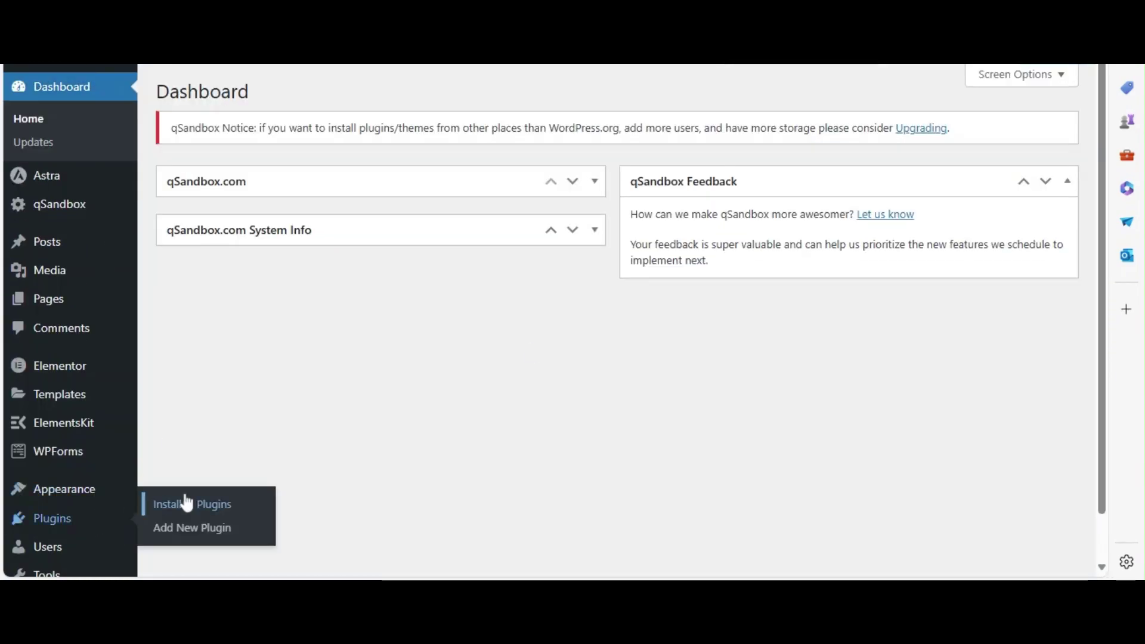
{"action": "left_click", "coordinate": [200, 530]}
{"action": "left_click", "coordinate": [984, 181]}
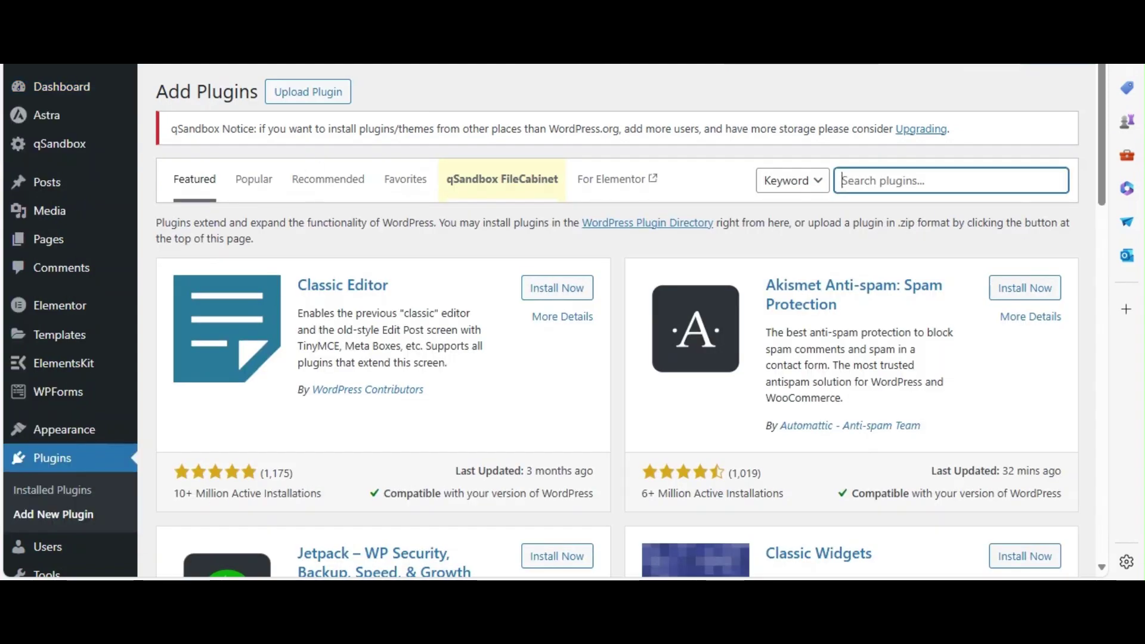
{"action": "type", "text": "ElementsKit"}
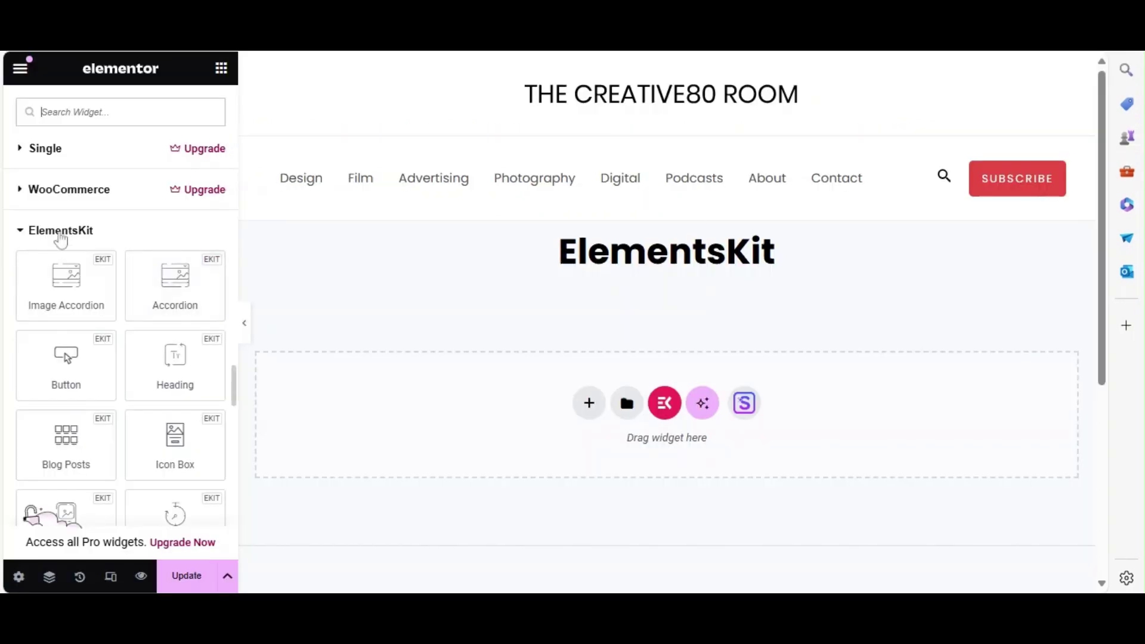
- Place an ElementsKit Accordion under its heading and preview the password and subscription plan questions
{"action": "left_click_drag", "start_coordinate": [145, 296], "coordinate": [669, 272]}
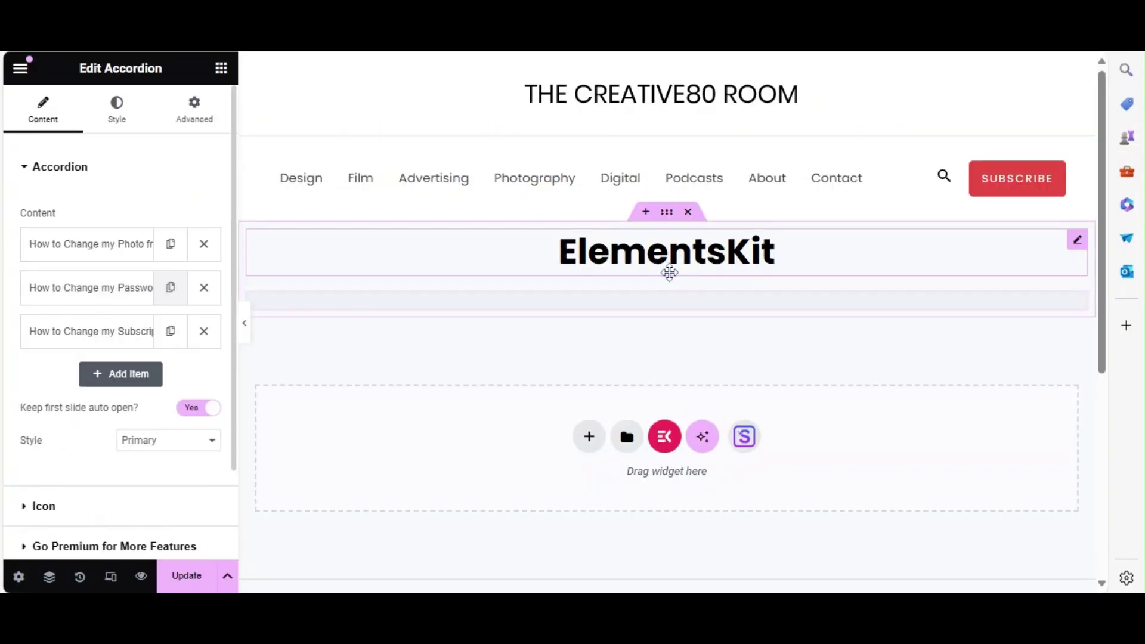
{"action": "left_click", "coordinate": [1053, 316]}
{"action": "left_click", "coordinate": [1053, 316]}
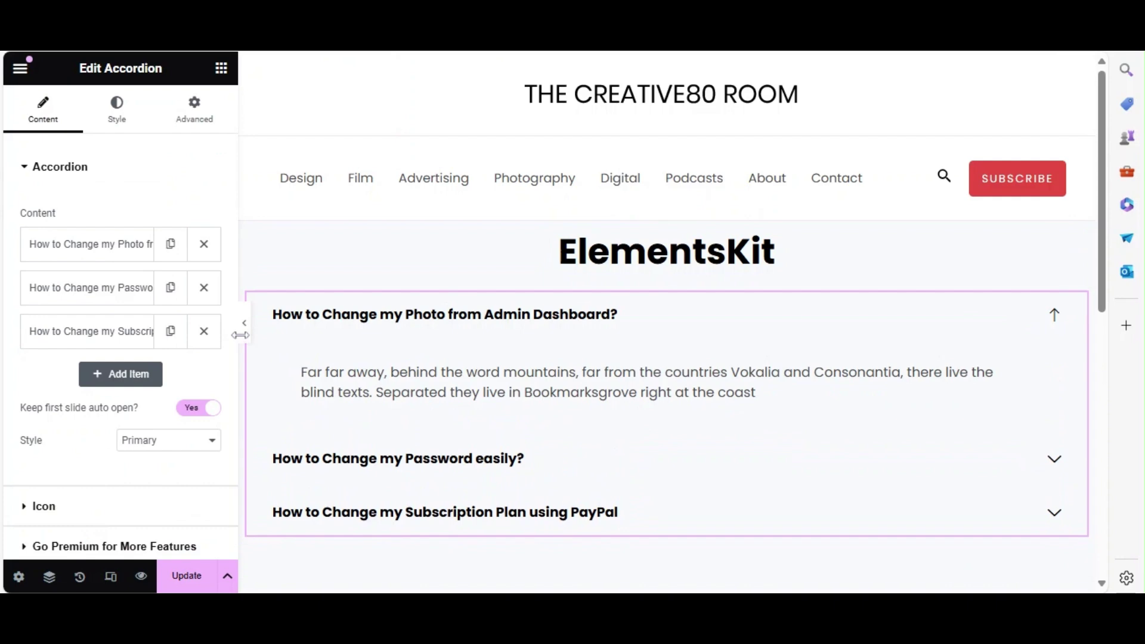
{"action": "left_click", "coordinate": [241, 331]}
{"action": "left_click", "coordinate": [1051, 471]}
{"action": "left_click", "coordinate": [1050, 478]}
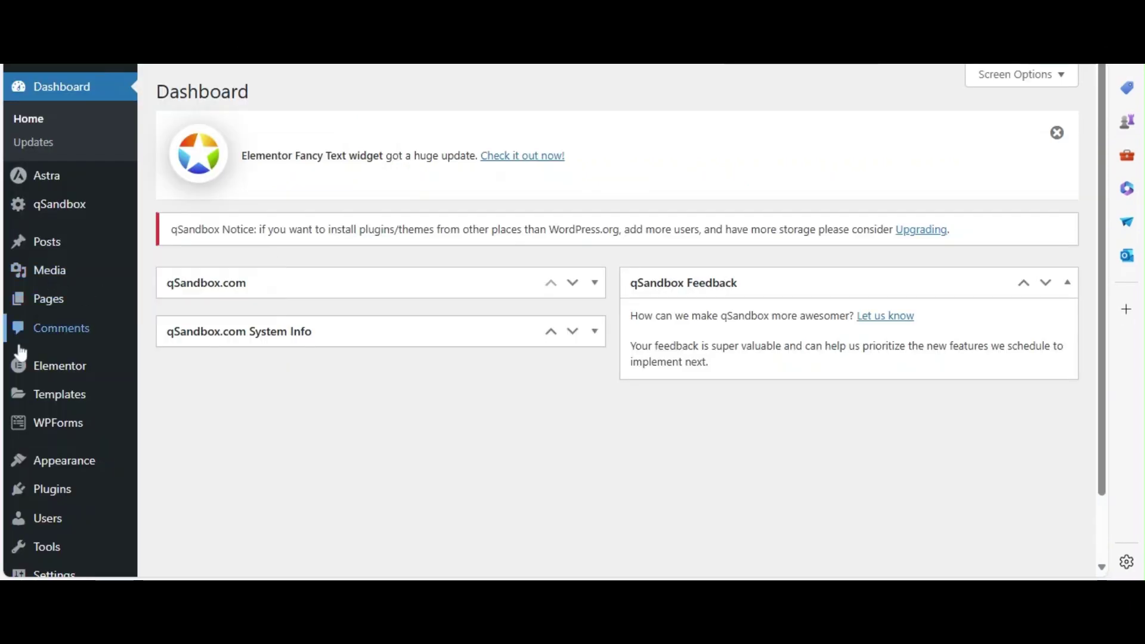
- Search plugins for 'Premium Addons for Elementor', then place an Event Calendar under the Happy Addons heading
{"action": "mouse_move", "coordinate": [37, 489]}
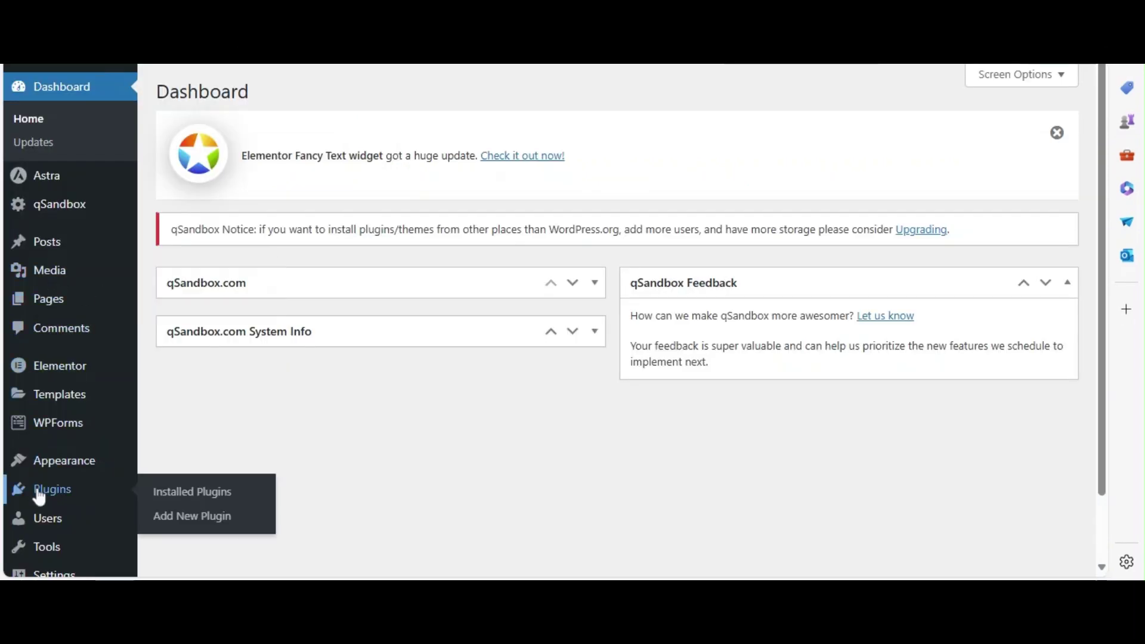
{"action": "left_click", "coordinate": [165, 517]}
{"action": "left_click", "coordinate": [948, 282]}
{"action": "type", "text": "Premium Addons for Elementor"}
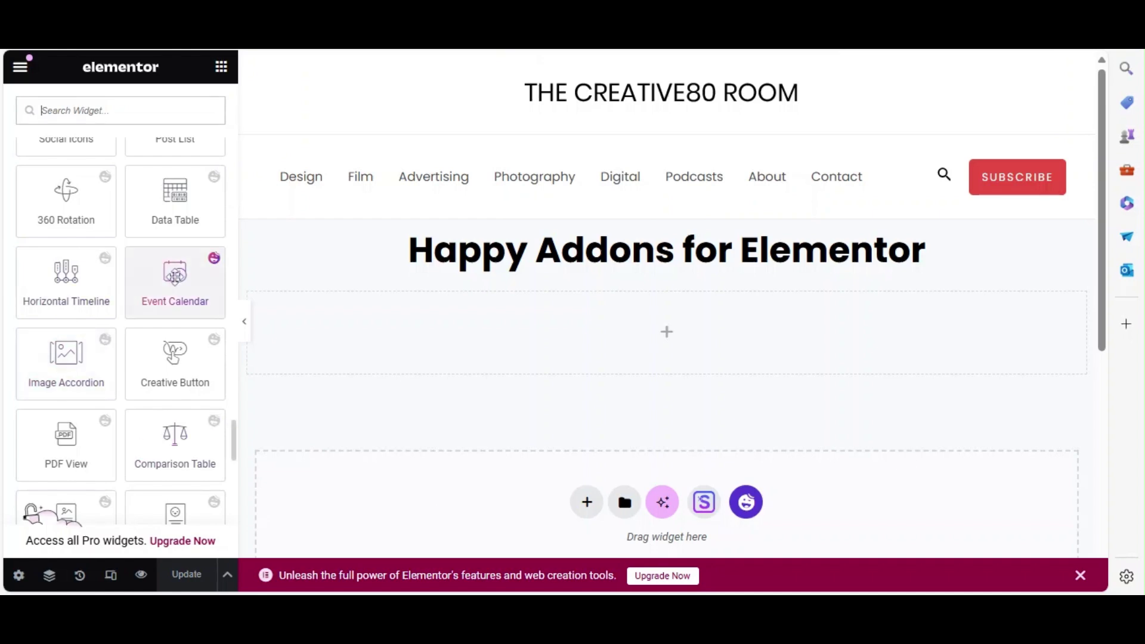
{"action": "left_click_drag", "start_coordinate": [175, 274], "coordinate": [229, 286]}
{"action": "left_click_drag", "start_coordinate": [598, 320], "coordinate": [598, 320]}
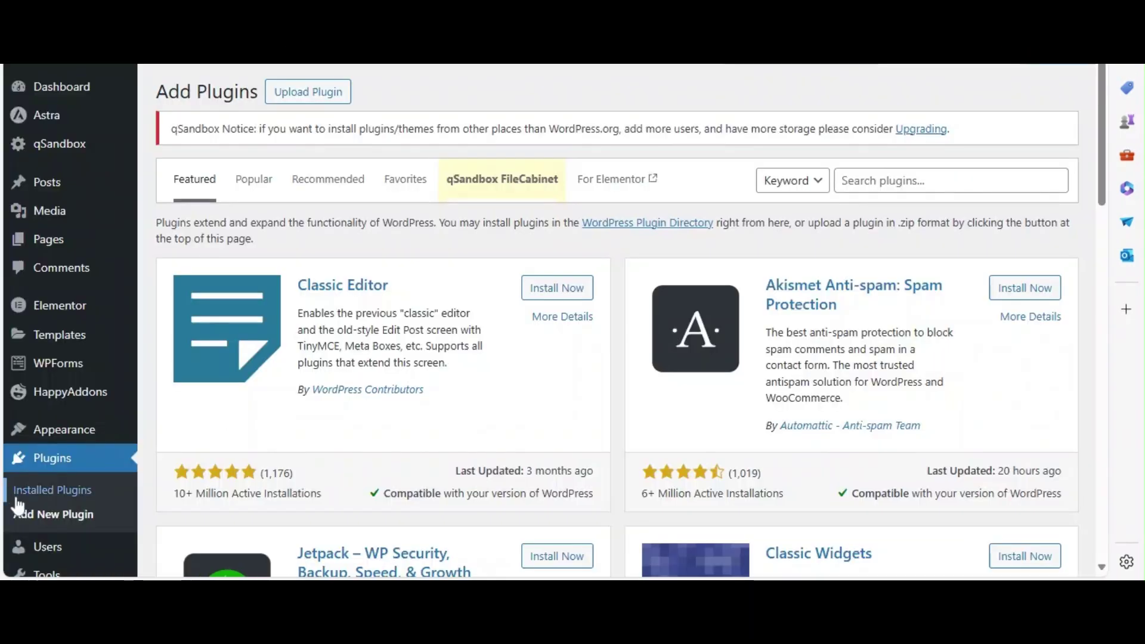
- Search plugins for 'Happy Addons for Elementor' and preview the JetWidgets section full width
{"action": "left_click", "coordinate": [847, 181]}
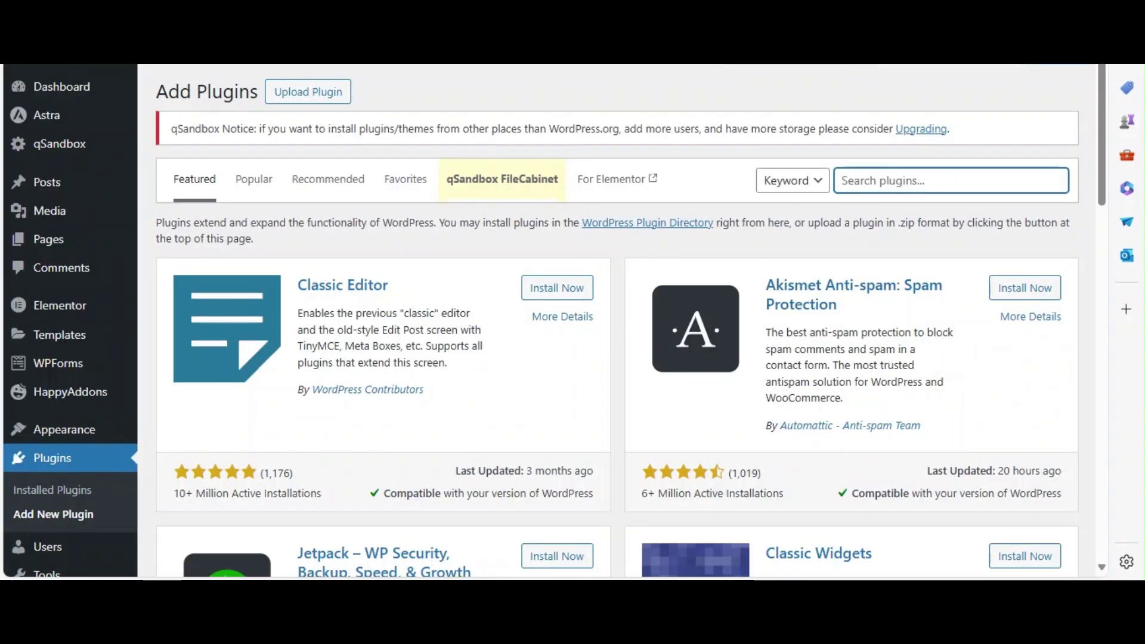
{"action": "type", "text": "Happy Addons for Elementor"}
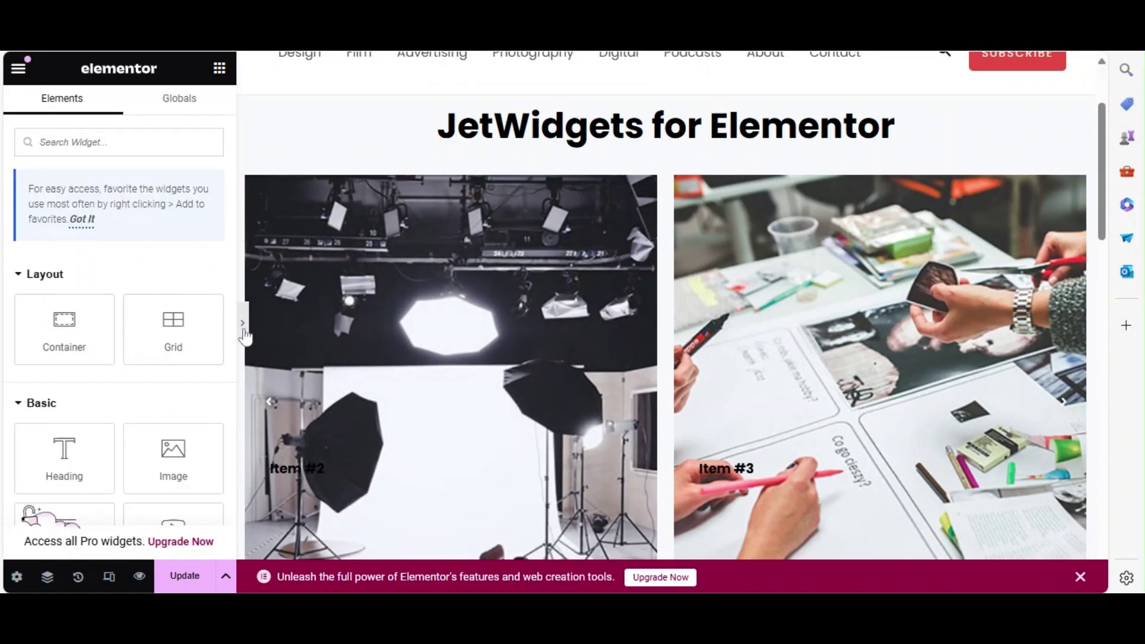
{"action": "left_click", "coordinate": [244, 323]}
{"action": "scroll", "coordinate": [1097, 280], "scroll_direction": "down", "scroll_amount": 3}
{"action": "scroll", "coordinate": [1096, 286], "scroll_direction": "down", "scroll_amount": 10}
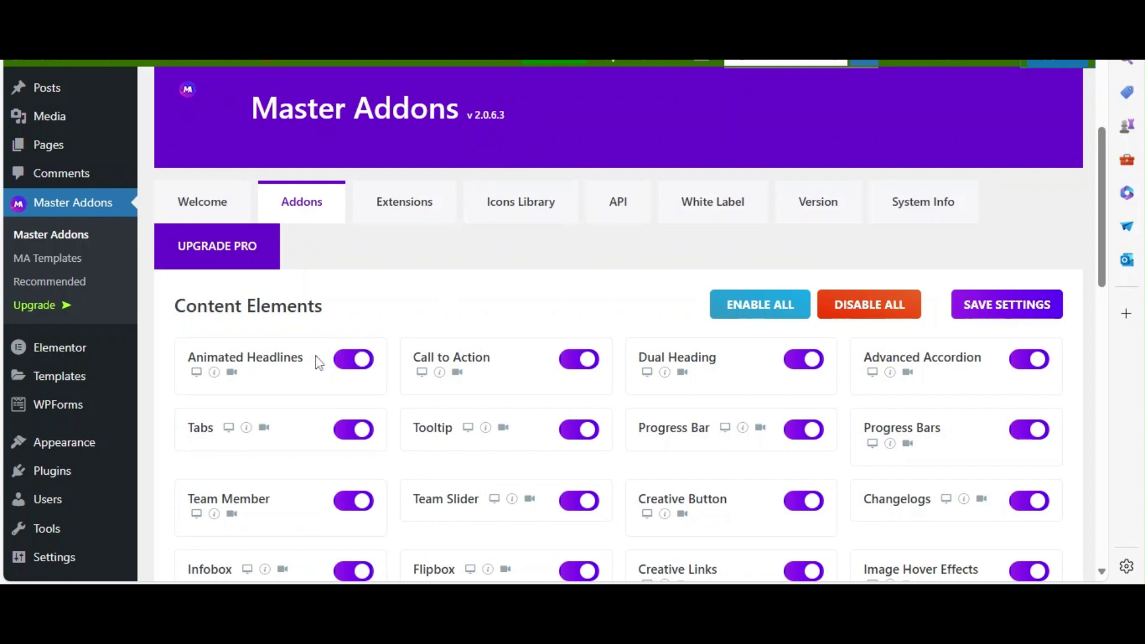
- Add an Animated Headlines widget to the first empty Master Addons section
{"action": "left_click_drag", "start_coordinate": [316, 357], "coordinate": [205, 351]}
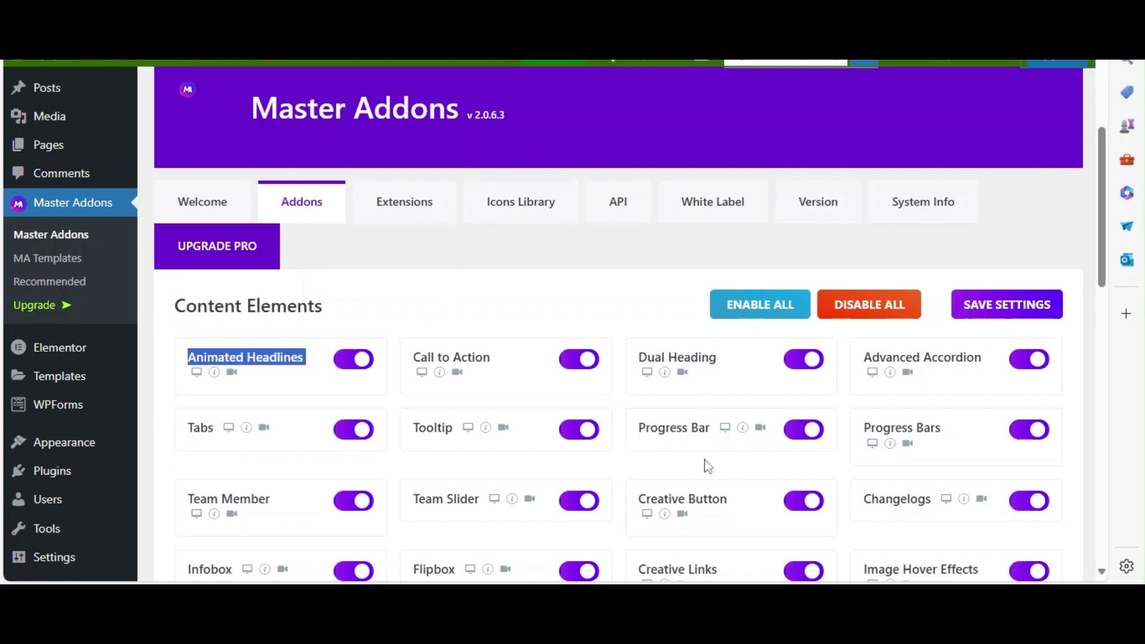
{"action": "left_click_drag", "start_coordinate": [734, 502], "coordinate": [686, 500]}
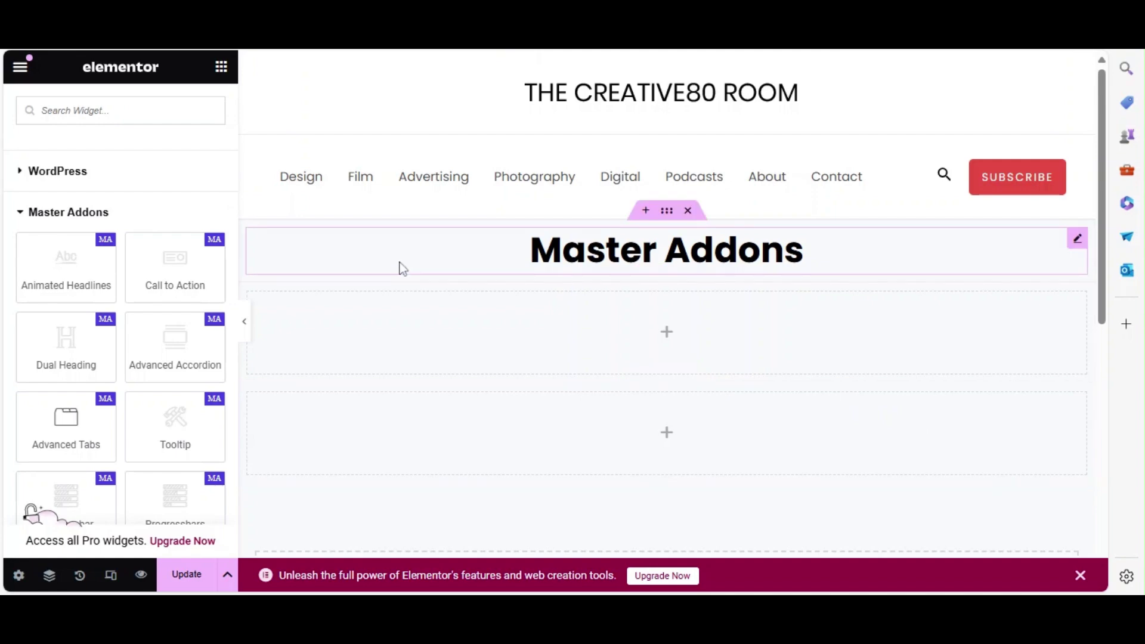
{"action": "scroll", "coordinate": [109, 275], "scroll_direction": "down", "scroll_amount": 5}
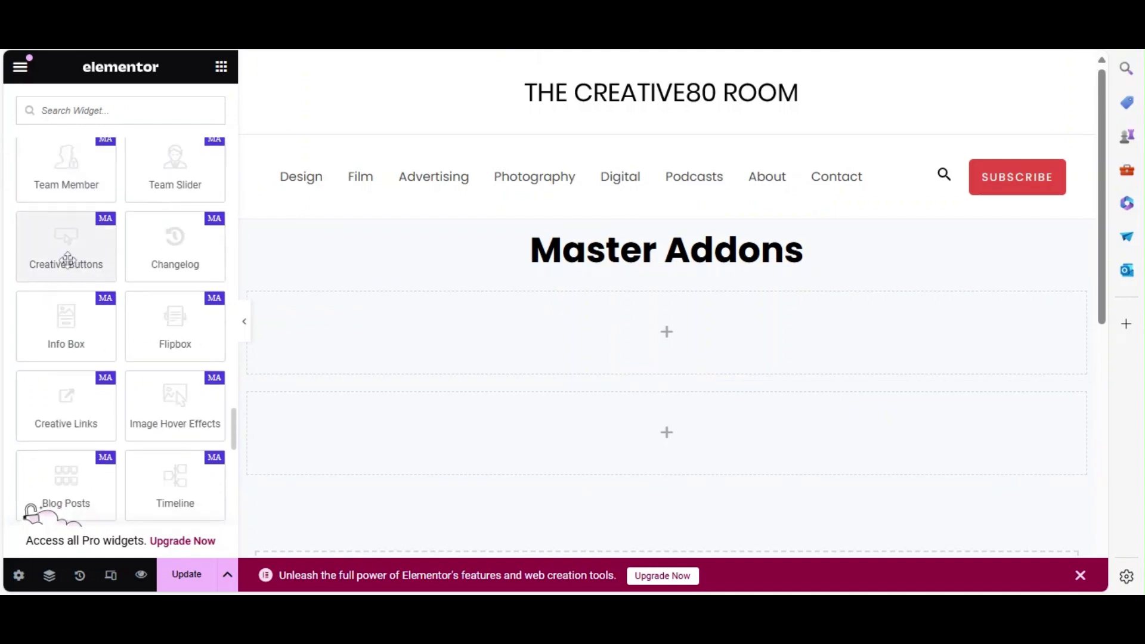
{"action": "scroll", "coordinate": [125, 274], "scroll_direction": "up", "scroll_amount": 5}
{"action": "left_click_drag", "start_coordinate": [76, 263], "coordinate": [634, 342]}
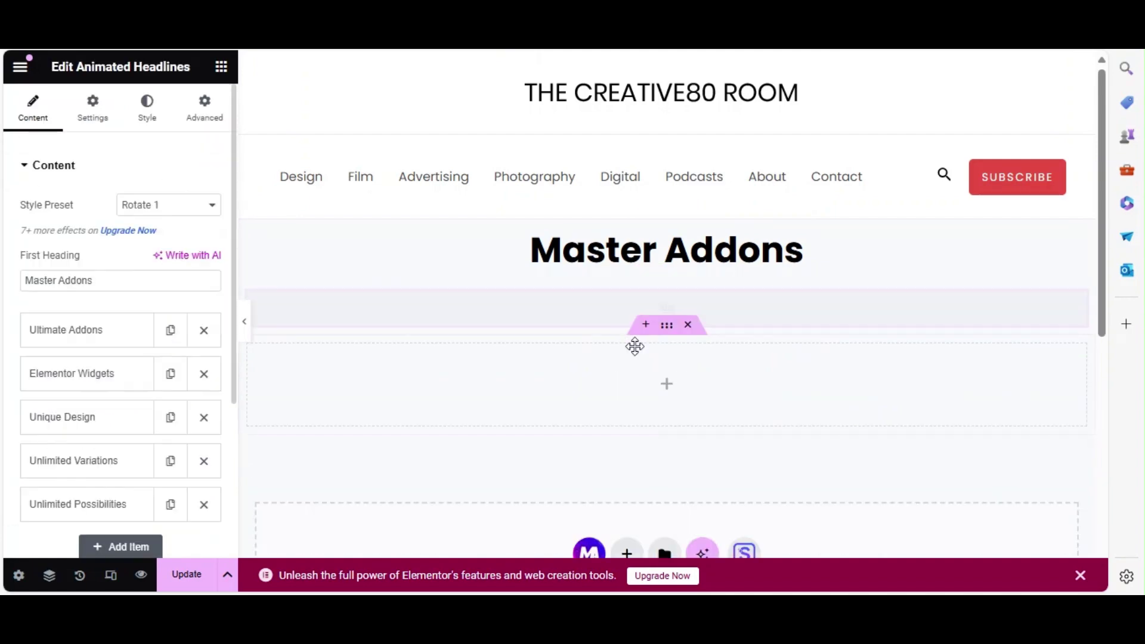
- Add a Creative Buttons 'Click Me!' widget below the headline, aligned to center
{"action": "left_click", "coordinate": [222, 66]}
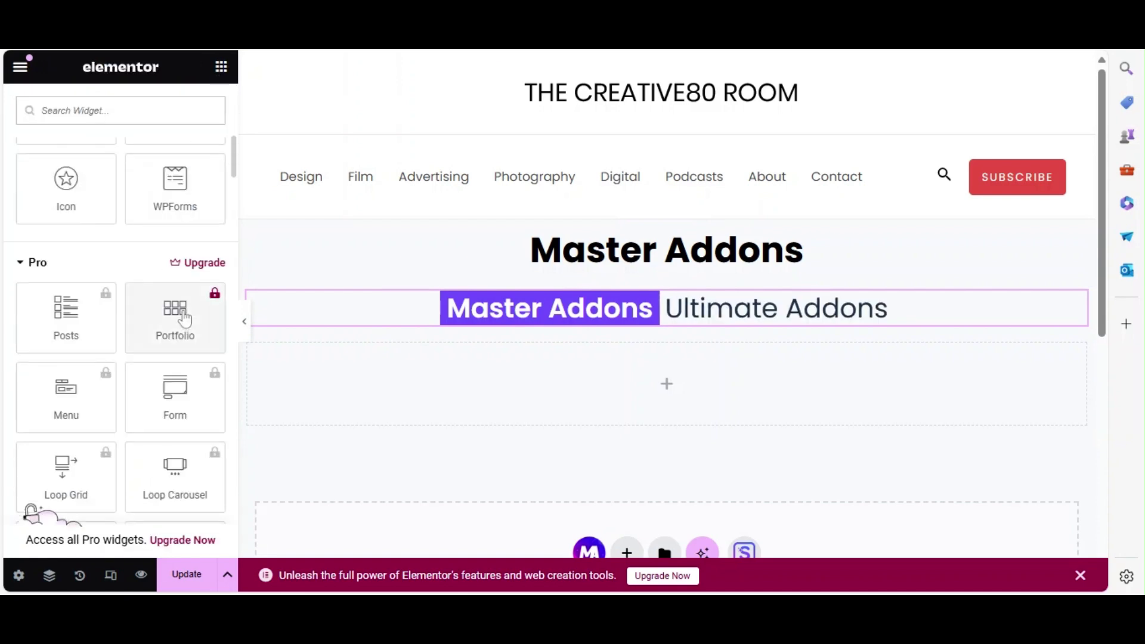
{"action": "scroll", "coordinate": [179, 319], "scroll_direction": "down", "scroll_amount": 3}
{"action": "scroll", "coordinate": [184, 316], "scroll_direction": "up", "scroll_amount": 8}
{"action": "scroll", "coordinate": [185, 308], "scroll_direction": "down", "scroll_amount": 6}
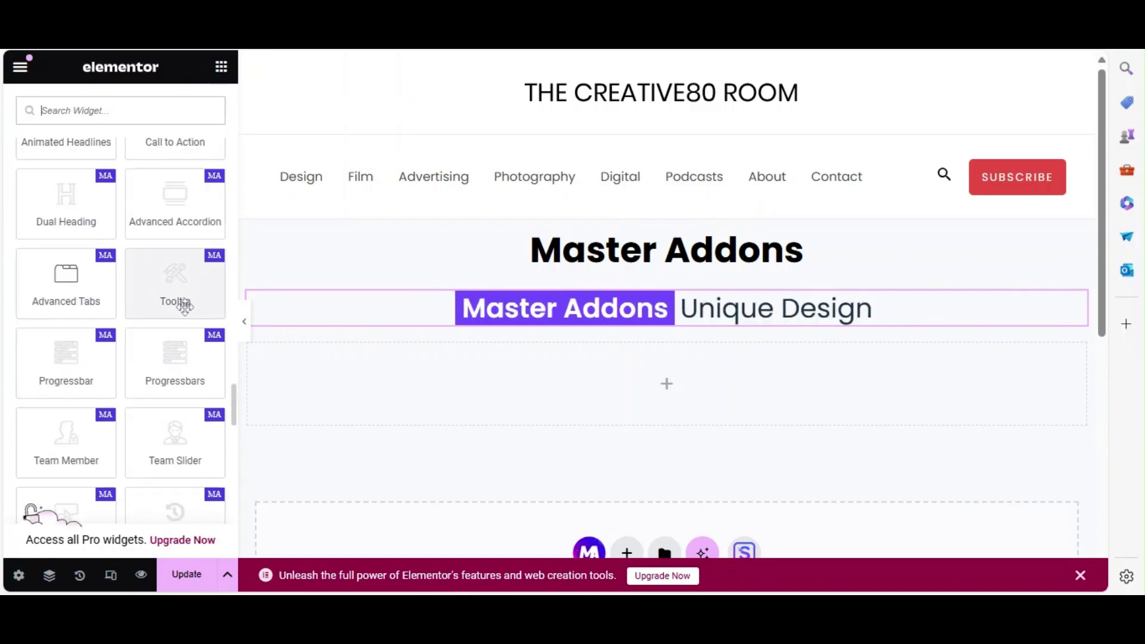
{"action": "left_click_drag", "start_coordinate": [106, 463], "coordinate": [696, 373]}
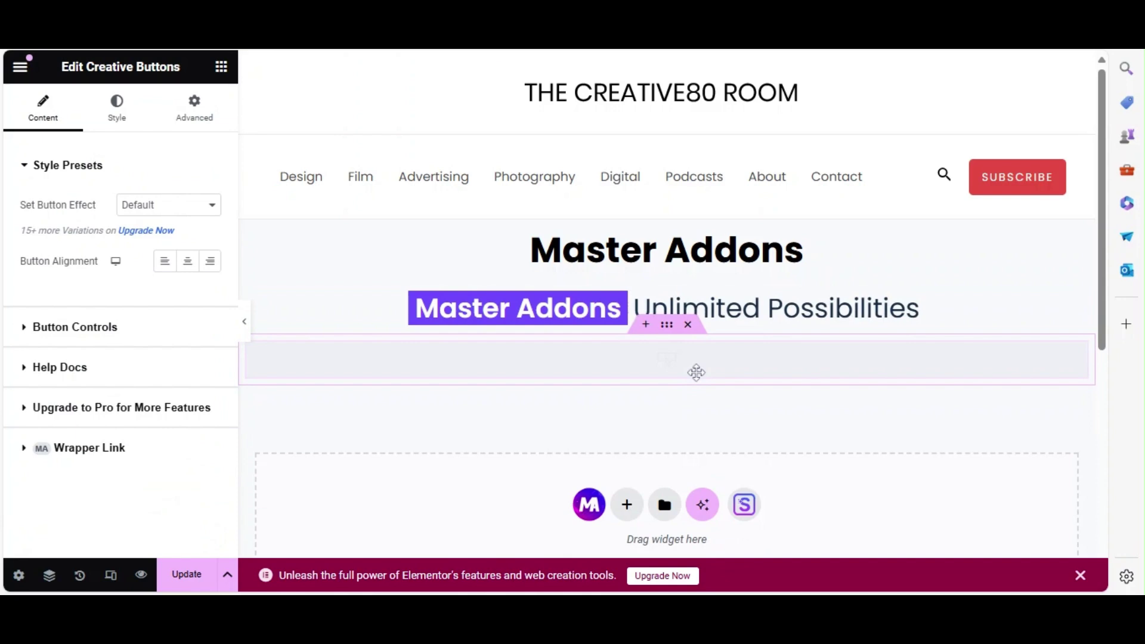
{"action": "left_click", "coordinate": [196, 265]}
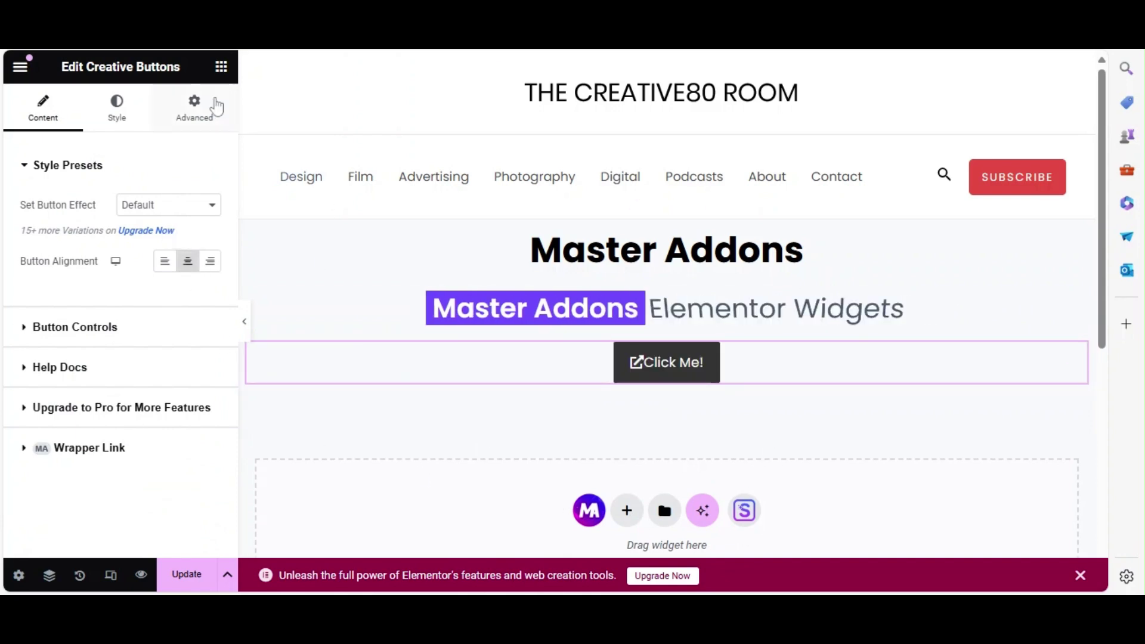
{"action": "left_click", "coordinate": [221, 66]}
{"action": "scroll", "coordinate": [179, 268], "scroll_direction": "down", "scroll_amount": 5}
{"action": "scroll", "coordinate": [232, 411], "scroll_direction": "down", "scroll_amount": 10}
{"action": "scroll", "coordinate": [232, 388], "scroll_direction": "up", "scroll_amount": 2}
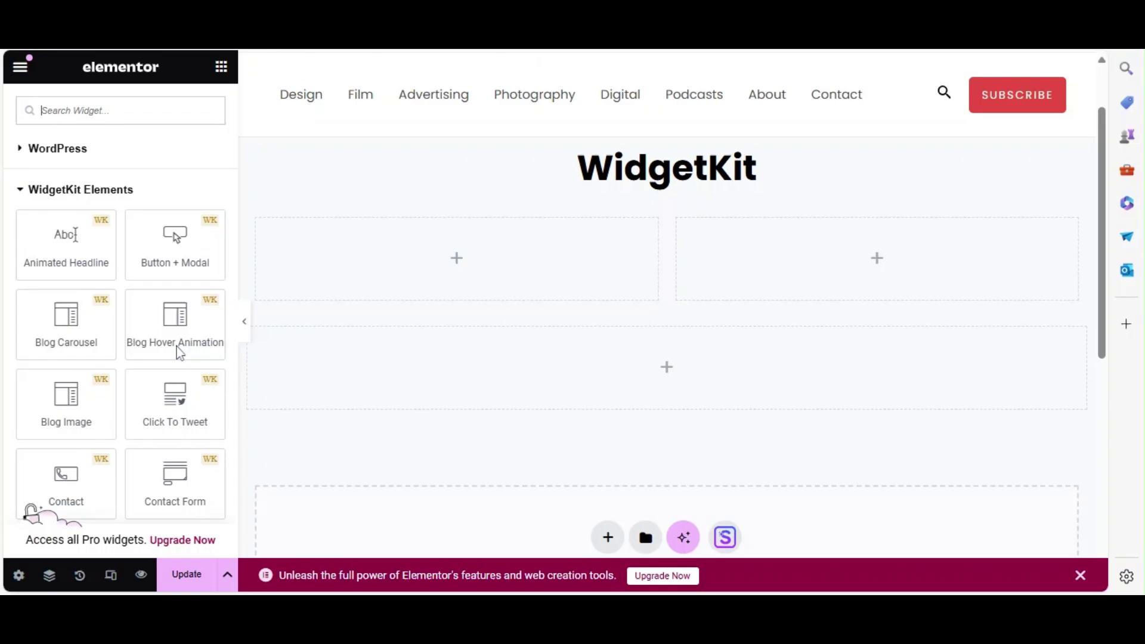
- Place an Agency Membership Pricing Single card in the left column and paste a copy into the right
{"action": "scroll", "coordinate": [203, 310], "scroll_direction": "down", "scroll_amount": 10}
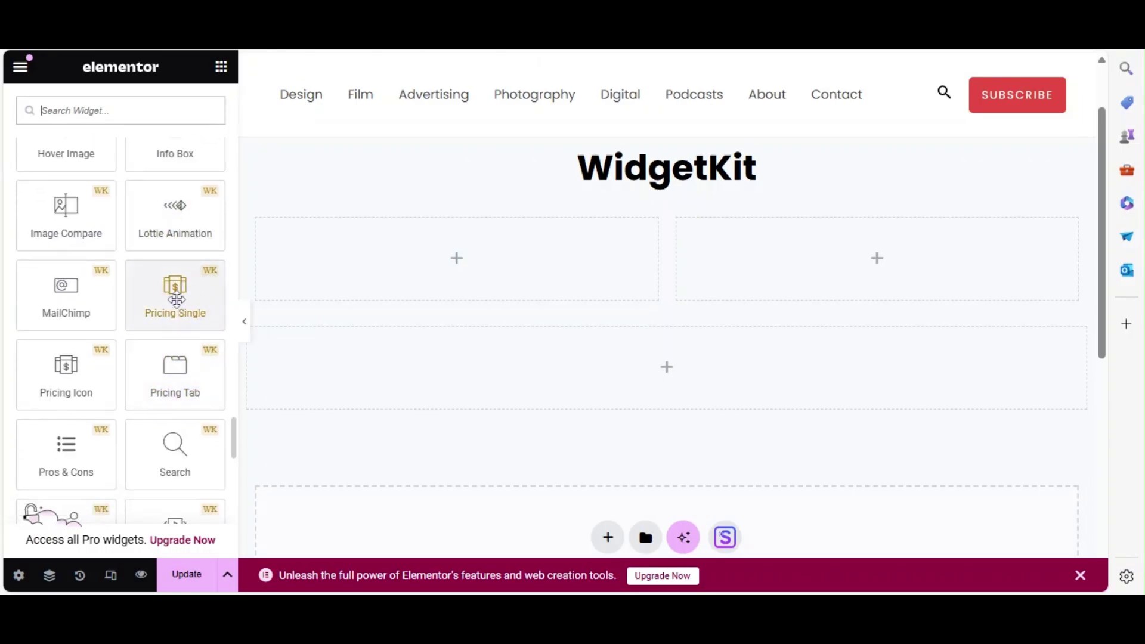
{"action": "left_click_drag", "start_coordinate": [176, 299], "coordinate": [443, 293]}
{"action": "right_click", "coordinate": [656, 239]}
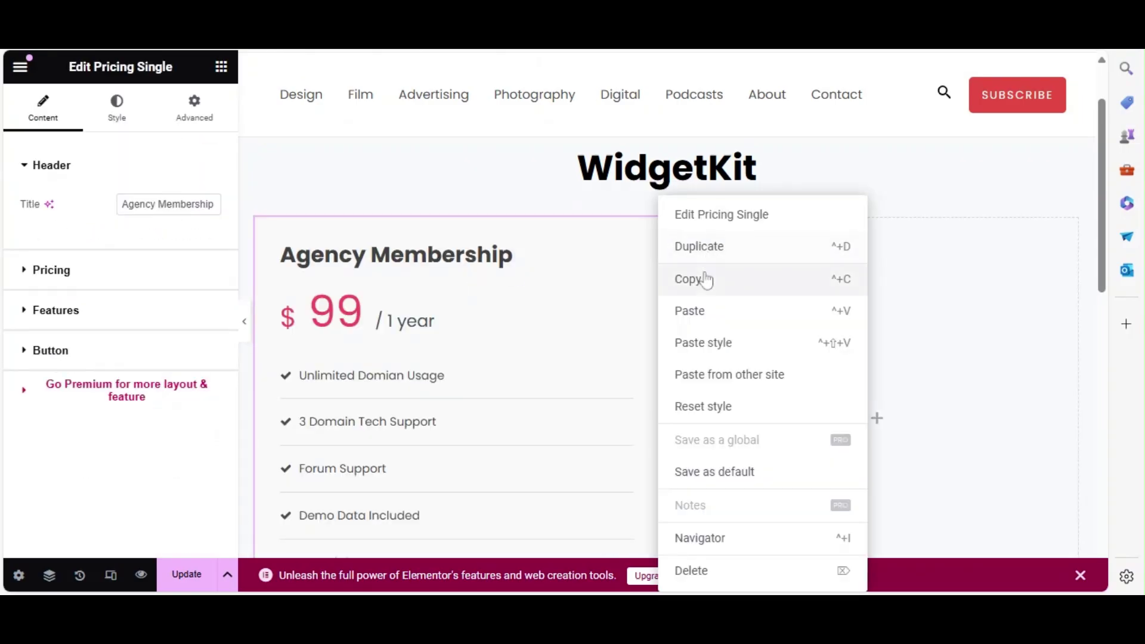
{"action": "left_click", "coordinate": [690, 276]}
{"action": "right_click", "coordinate": [779, 258]}
{"action": "left_click", "coordinate": [799, 273]}
{"action": "scroll", "coordinate": [1075, 190], "scroll_direction": "down", "scroll_amount": 8}
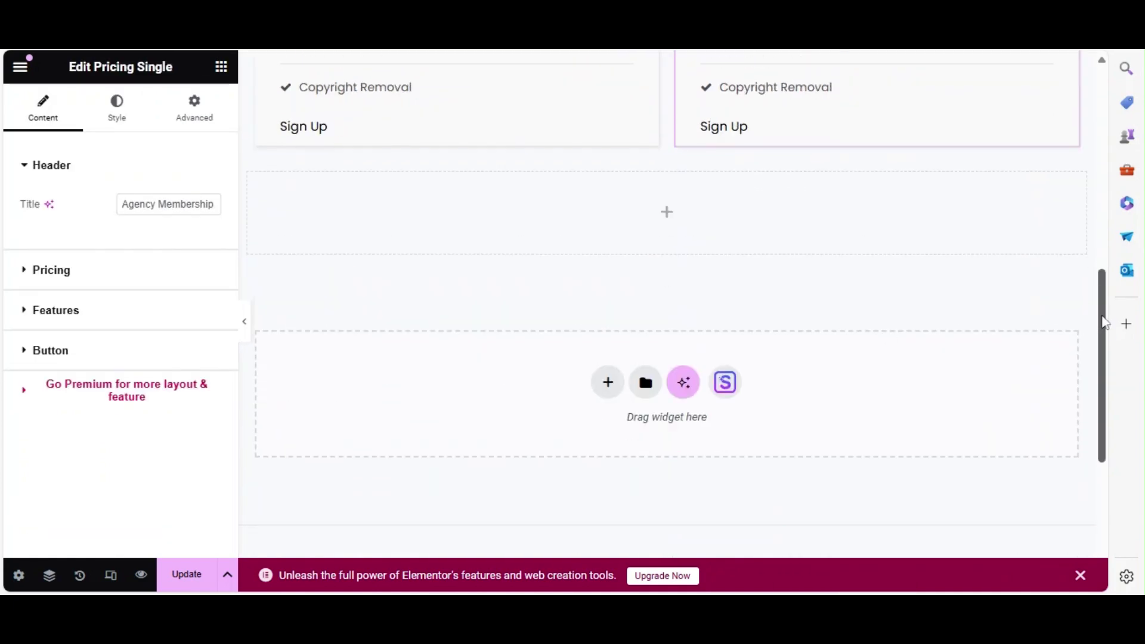
- Add a Testimonial Test slider to the empty section below the pricing cards
{"action": "left_click", "coordinate": [221, 66]}
{"action": "left_click_drag", "start_coordinate": [235, 115], "coordinate": [232, 486]}
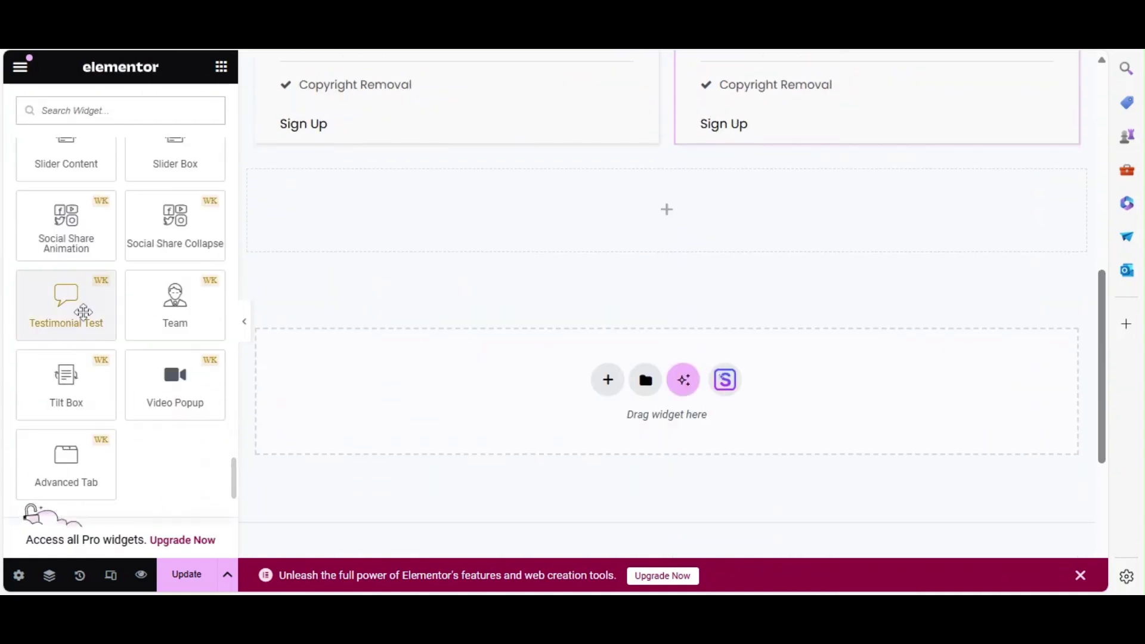
{"action": "left_click_drag", "start_coordinate": [79, 311], "coordinate": [488, 243]}
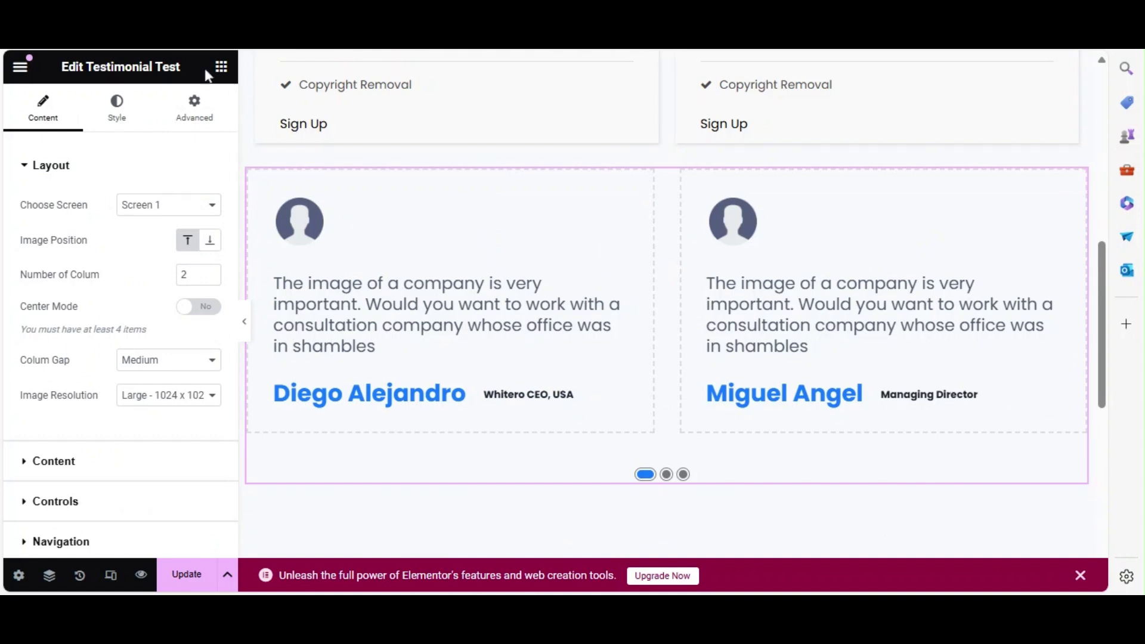
{"action": "left_click", "coordinate": [222, 66]}
{"action": "scroll", "coordinate": [216, 338], "scroll_direction": "down", "scroll_amount": 10}
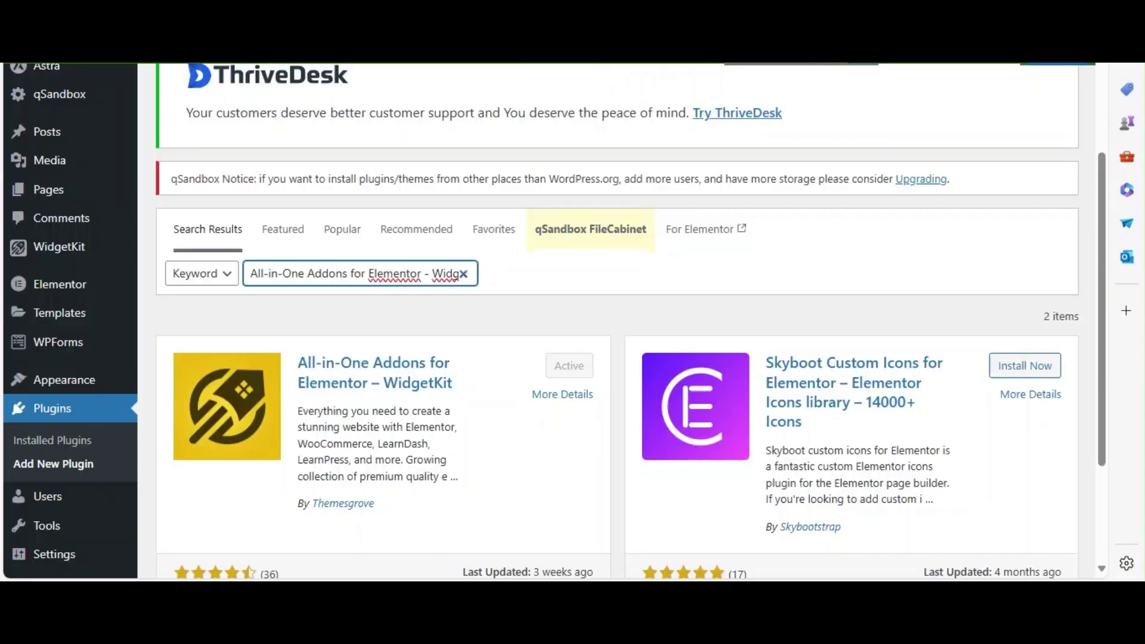